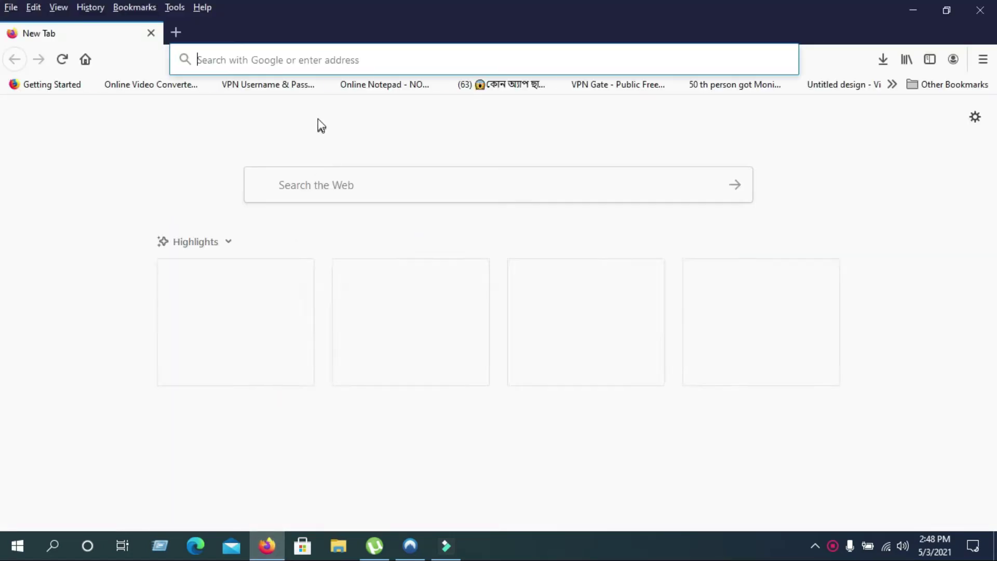
Search Google for "google adsense '" from Firefox's address bar.
{"action": "left_click", "coordinate": [323, 61]}
{"action": "type", "text": "go"}
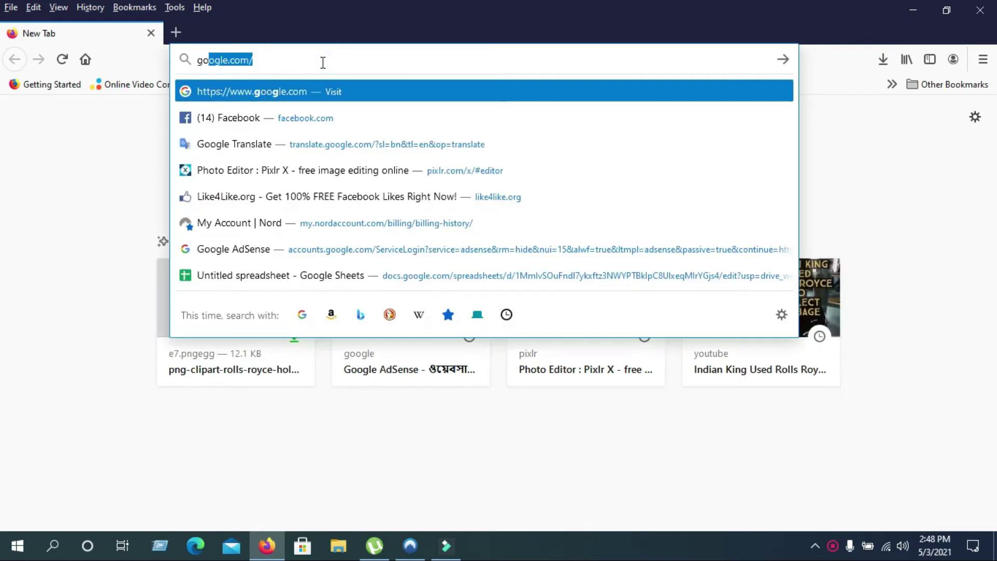
{"action": "type", "text": "ogle ad"}
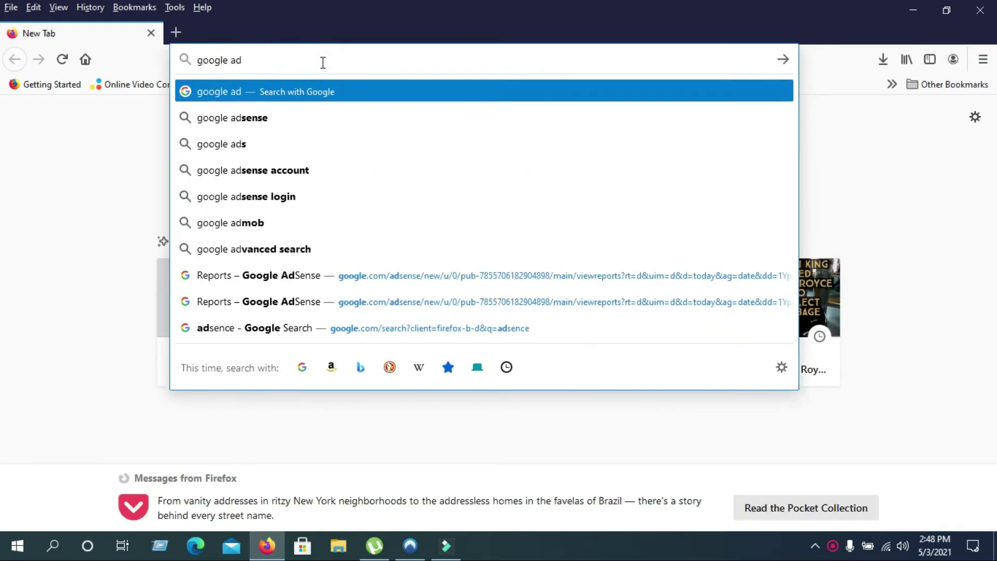
{"action": "type", "text": "sw"}
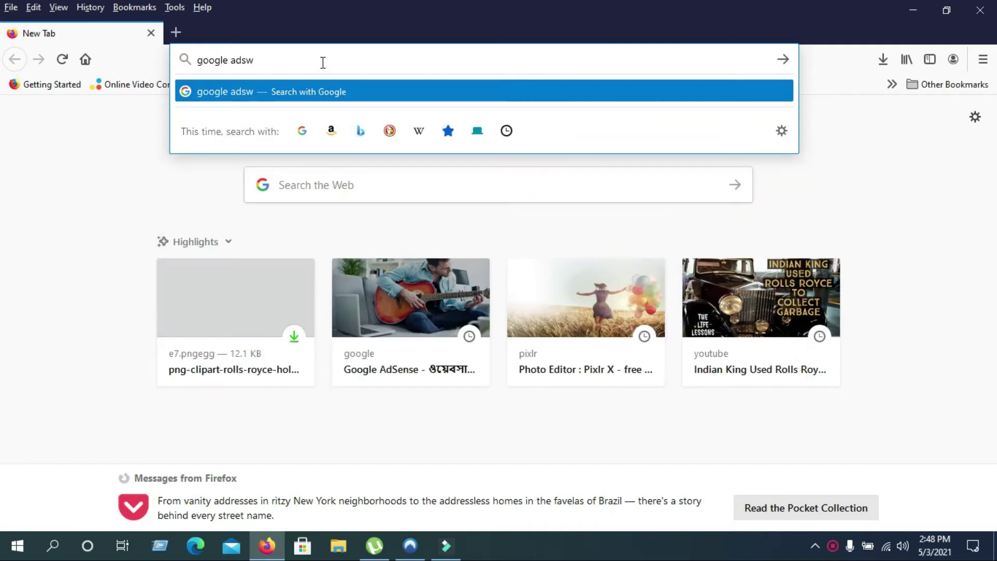
{"action": "key", "text": "BackSpace"}
{"action": "type", "text": "en"}
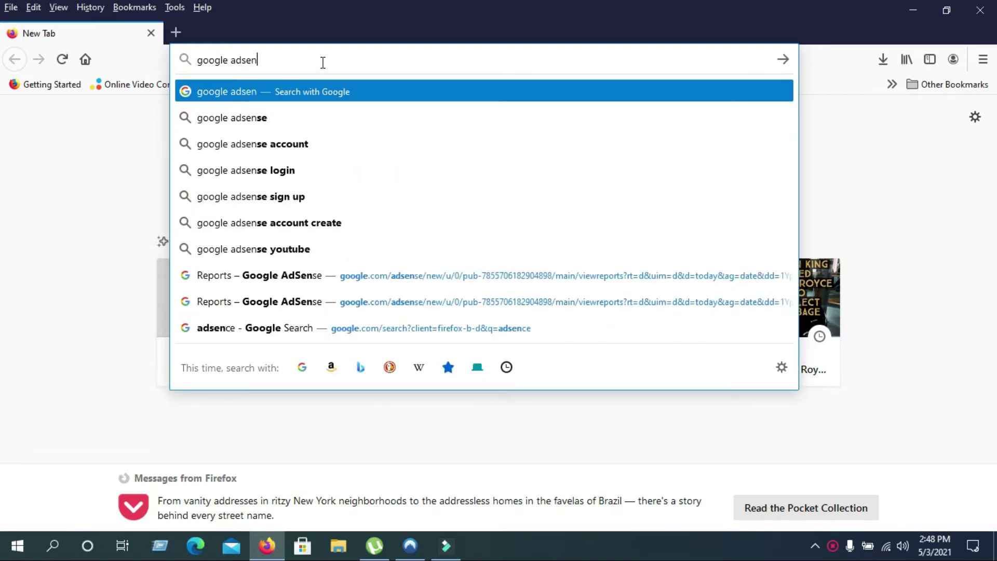
{"action": "type", "text": "se '"}
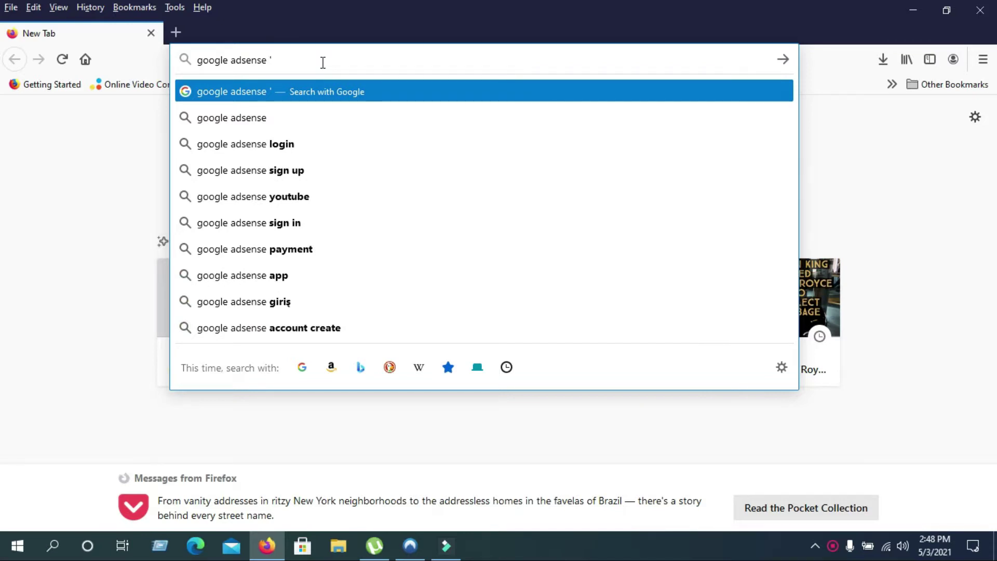
{"action": "key", "text": "Return"}
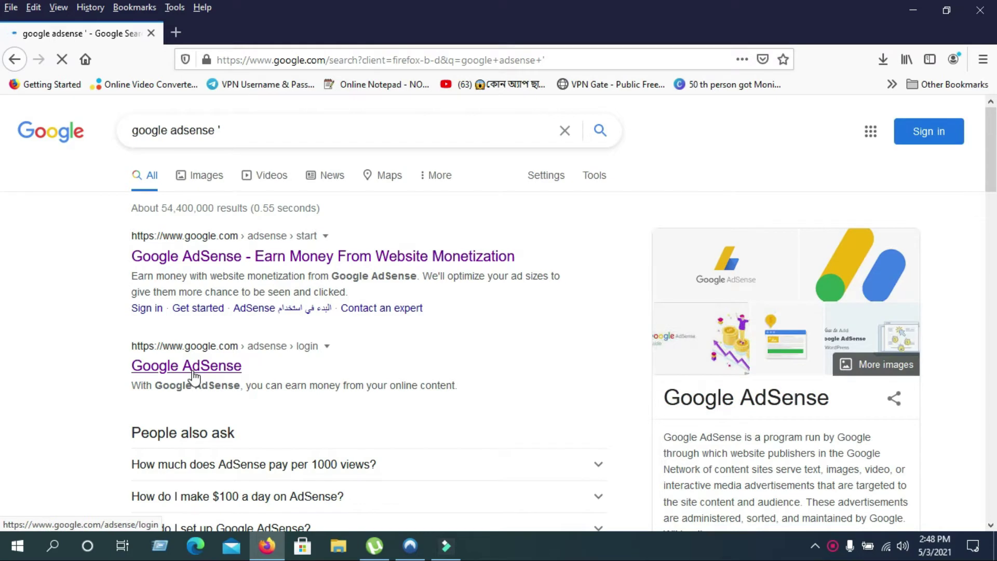
Open the Google AdSense login result from the search results.
{"action": "left_click", "coordinate": [193, 376]}
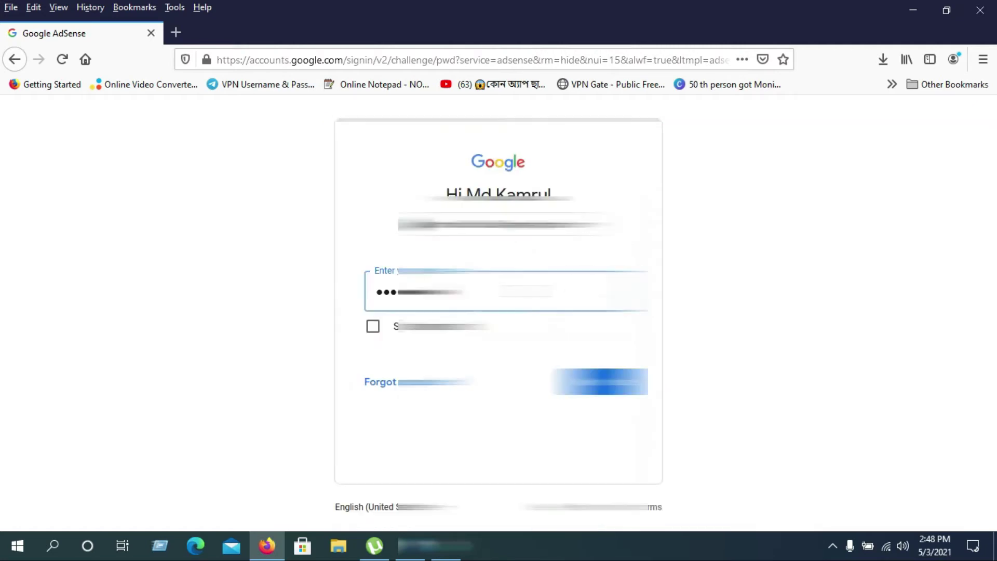
Submit the entered account password to sign in to AdSense.
{"action": "key", "text": "Return"}
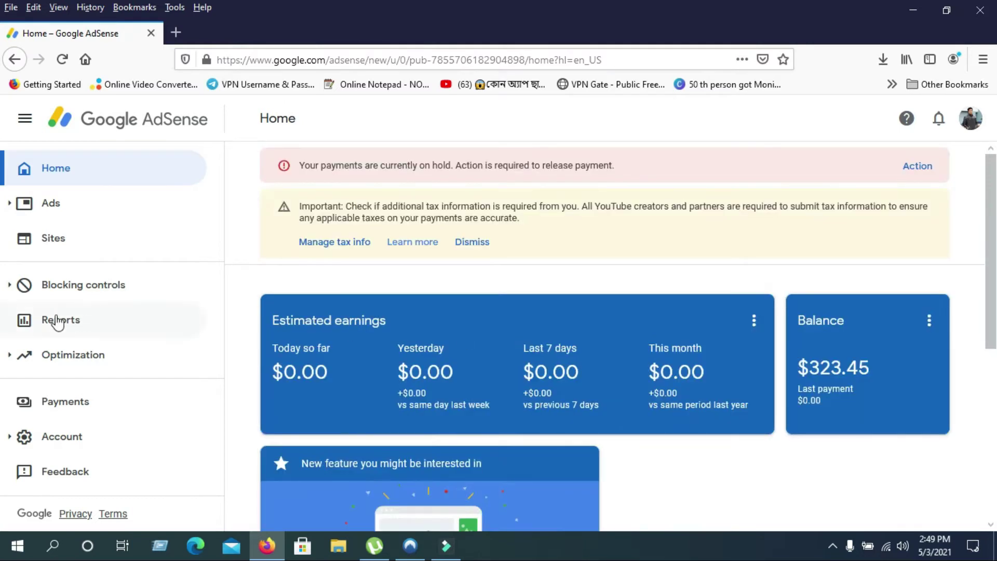
Switch to the old Reports page showing the last-7-days Default report.
{"action": "left_click", "coordinate": [31, 321]}
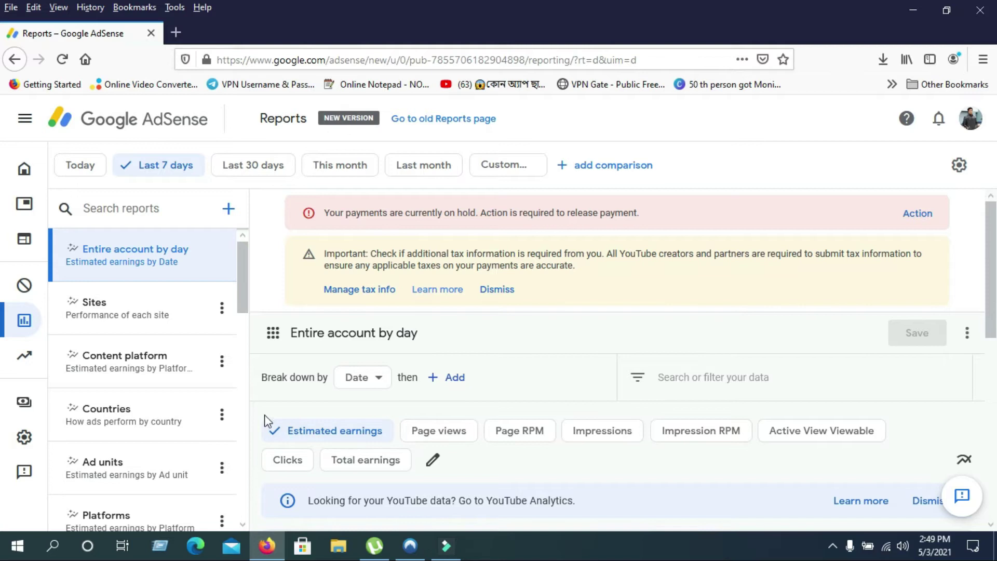
{"action": "left_click", "coordinate": [424, 121]}
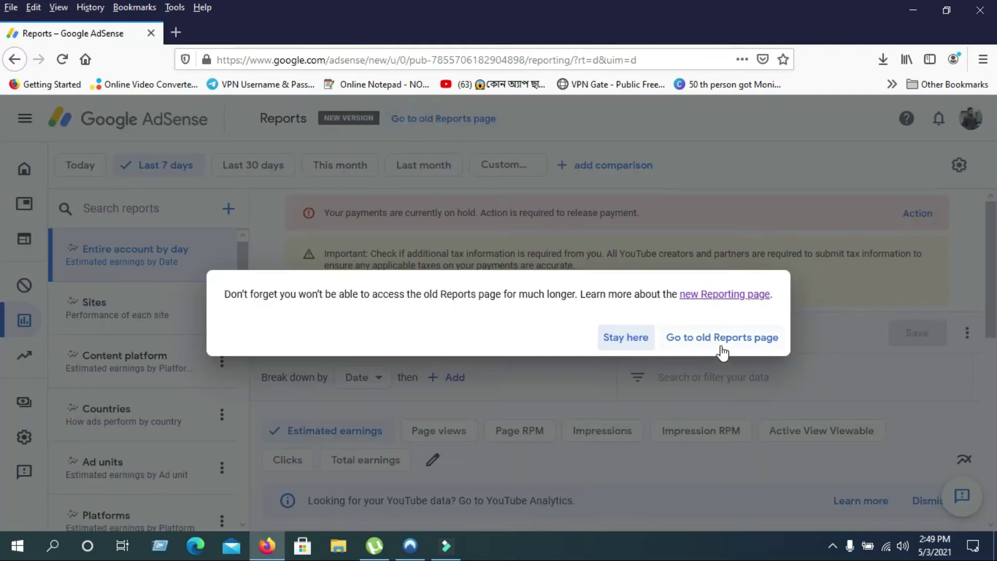
{"action": "left_click", "coordinate": [720, 347]}
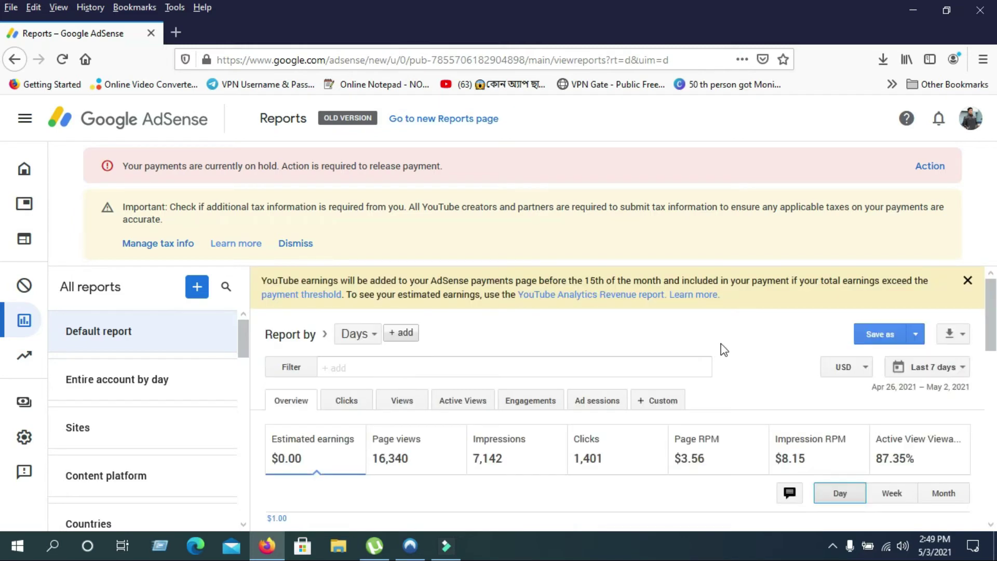
Apply a Products filter for YouTube Host only, showing $58.21 total earnings.
{"action": "scroll", "coordinate": [992, 335], "scroll_direction": "down", "scroll_amount": 1}
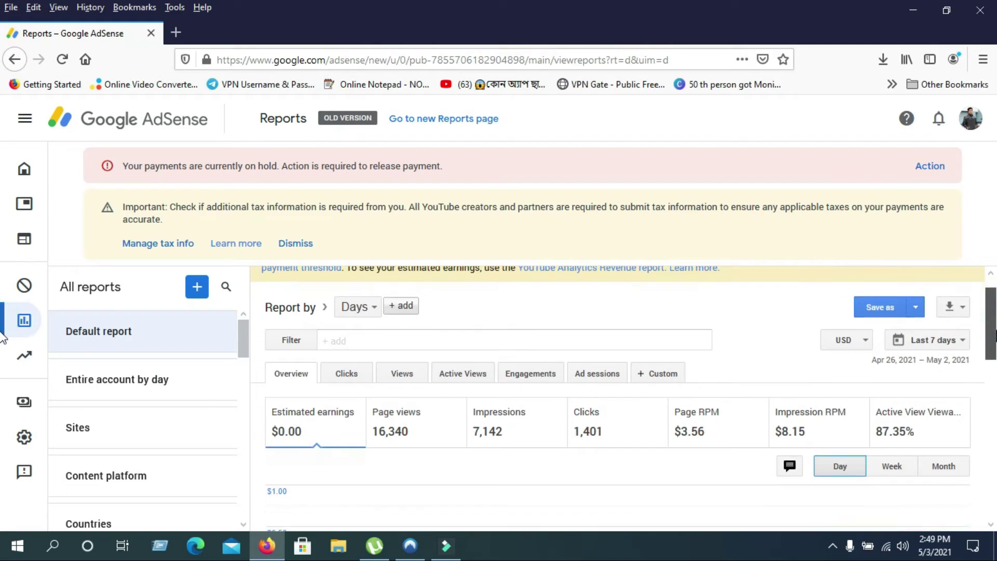
{"action": "left_click", "coordinate": [339, 327]}
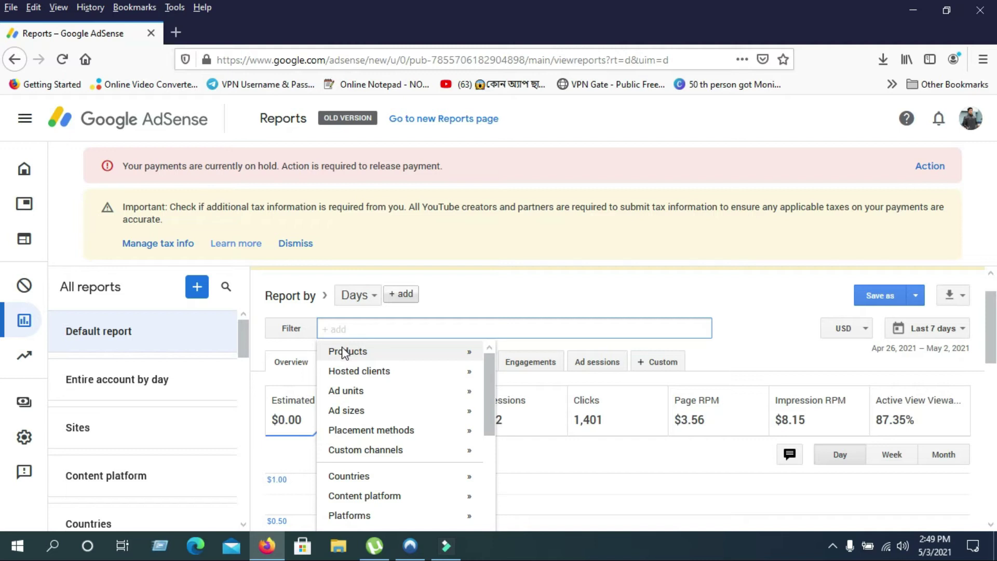
{"action": "left_click", "coordinate": [344, 352]}
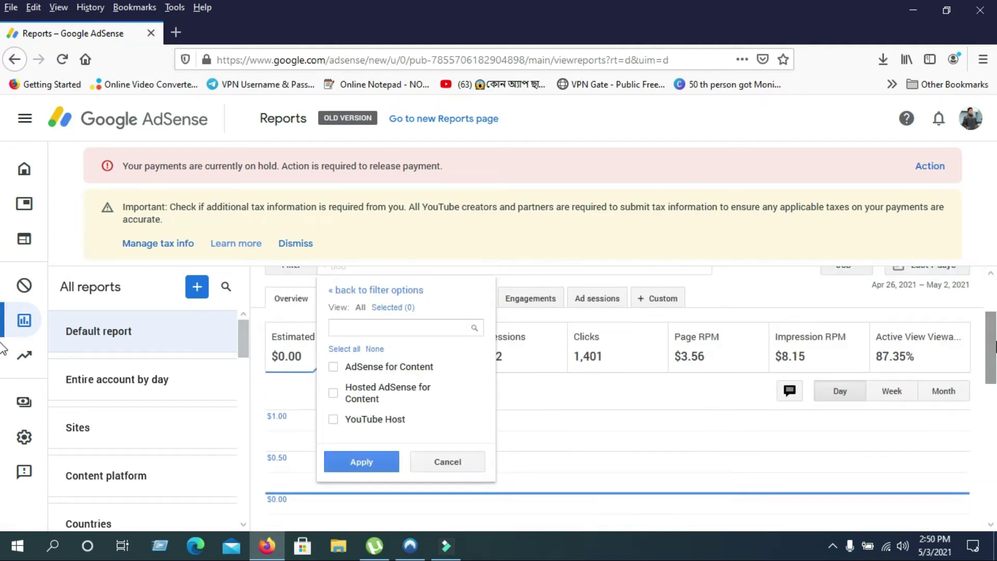
{"action": "left_click", "coordinate": [333, 420]}
{"action": "left_click", "coordinate": [349, 465]}
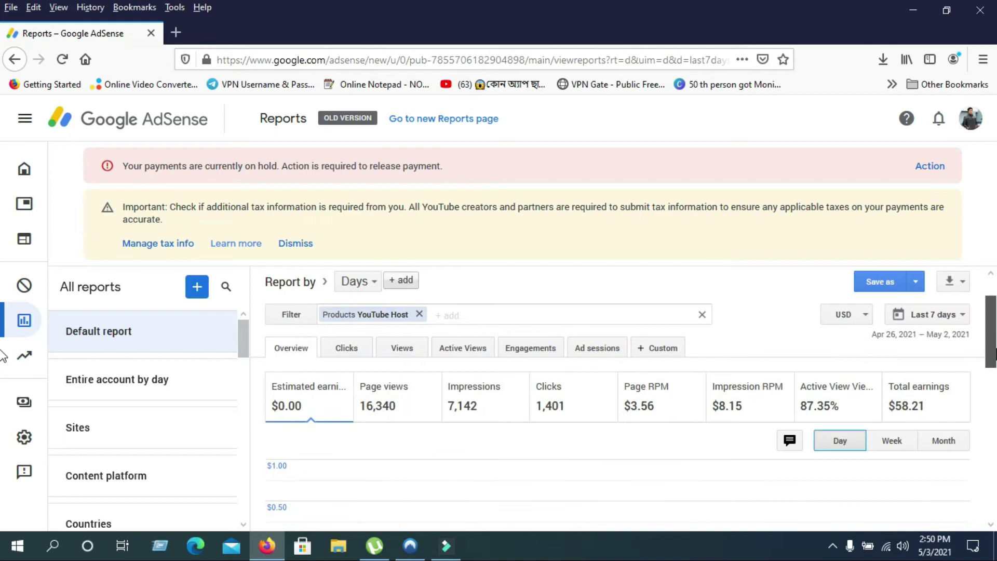
Limit the report to Today (May 3, 2021), view Views metrics, then return to Overview.
{"action": "left_click", "coordinate": [937, 315]}
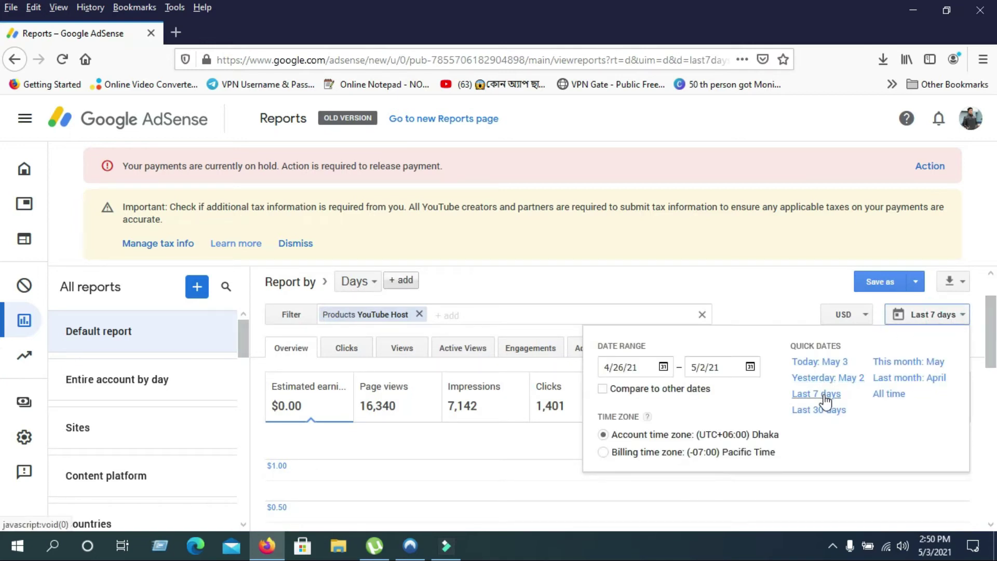
{"action": "left_click", "coordinate": [827, 362]}
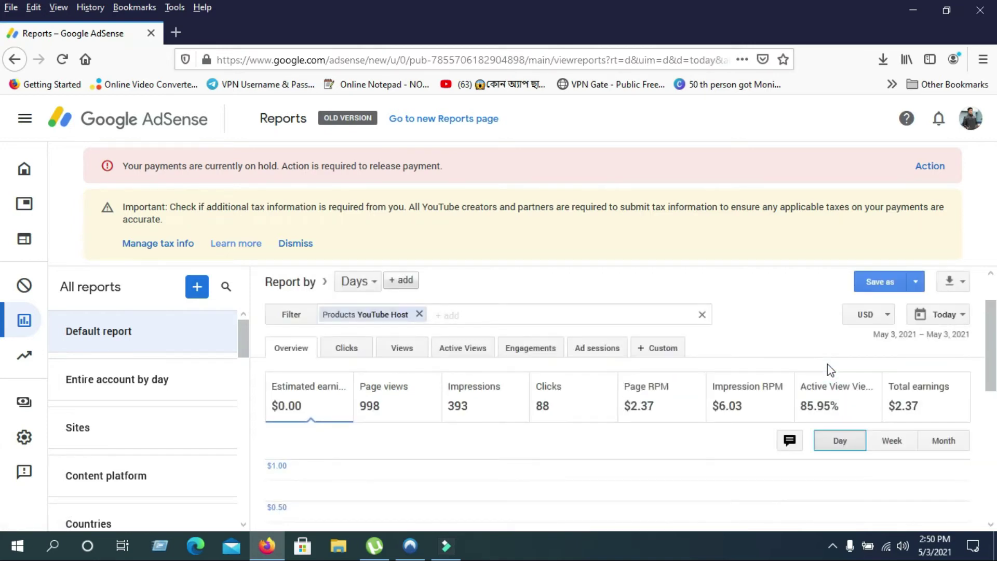
{"action": "left_click", "coordinate": [413, 354]}
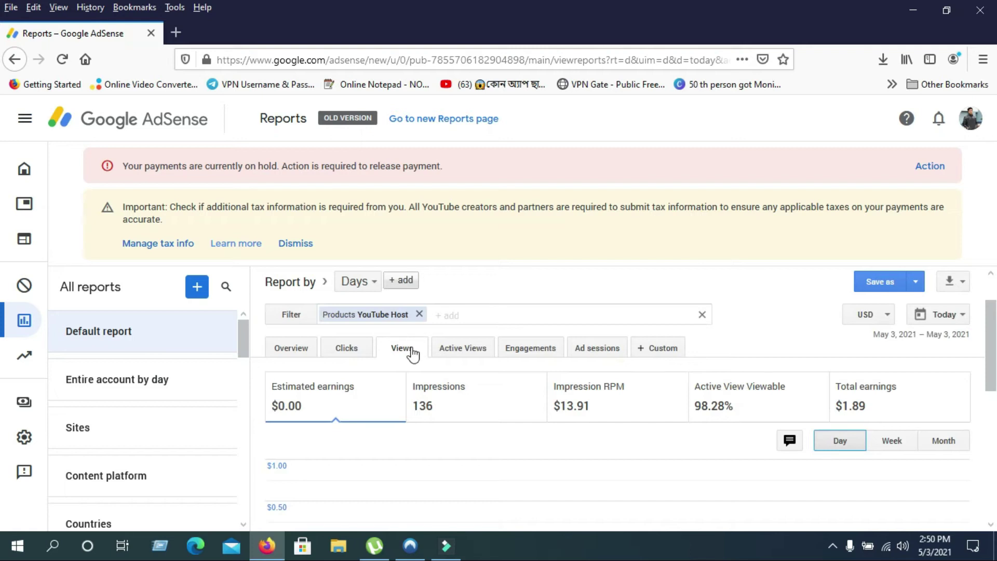
{"action": "left_click", "coordinate": [334, 349]}
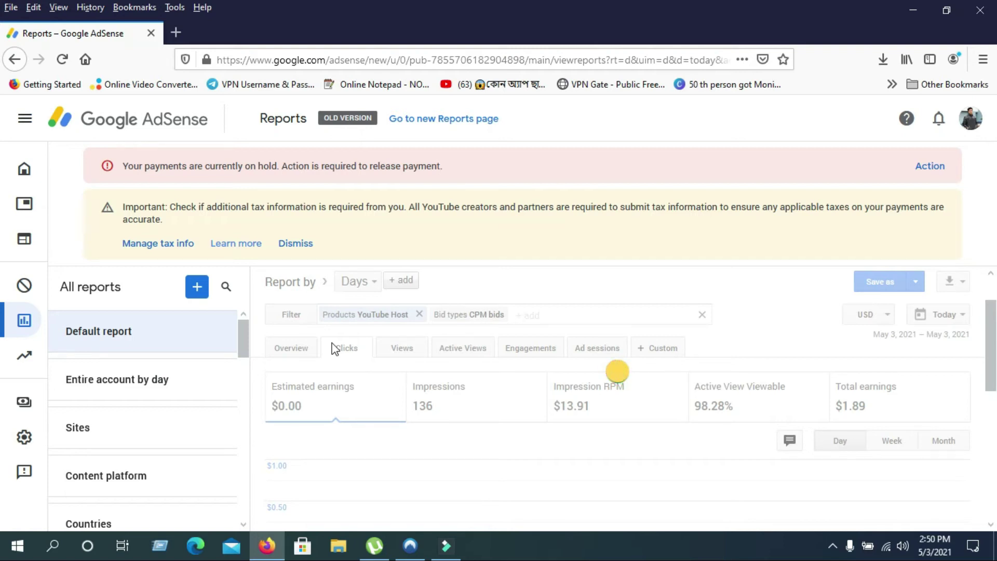
{"action": "left_click", "coordinate": [292, 348]}
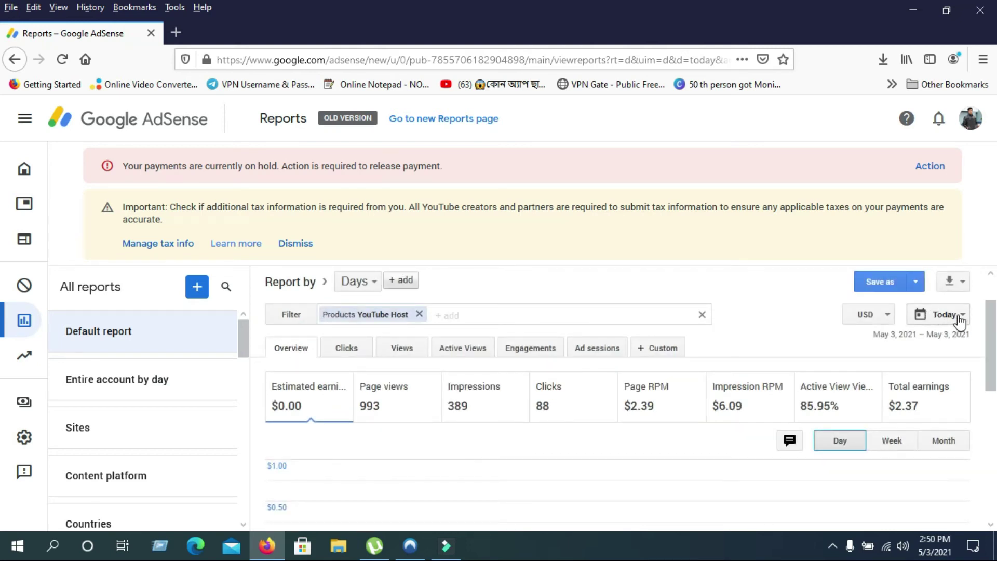
{"action": "left_click", "coordinate": [958, 315]}
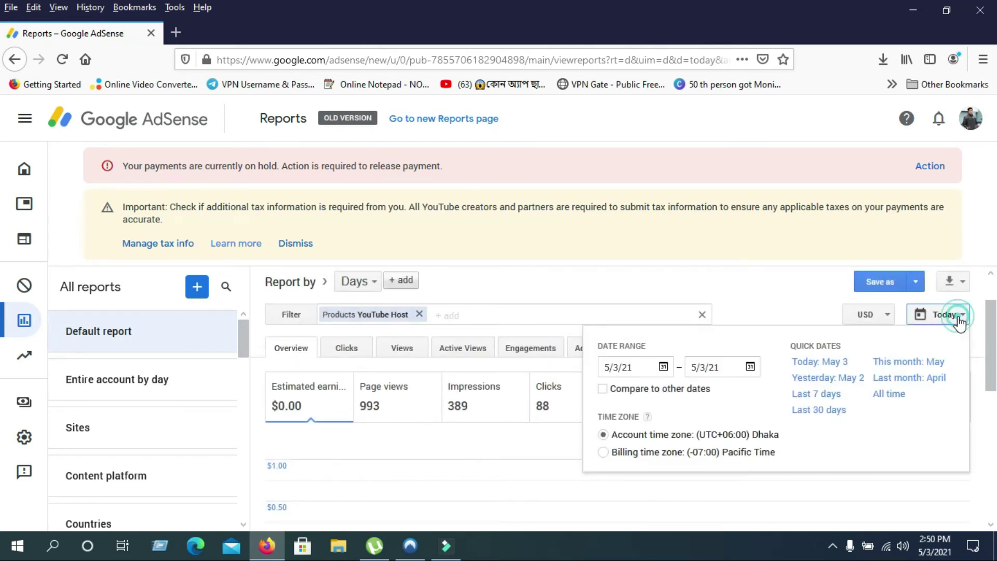
{"action": "left_click", "coordinate": [823, 394]}
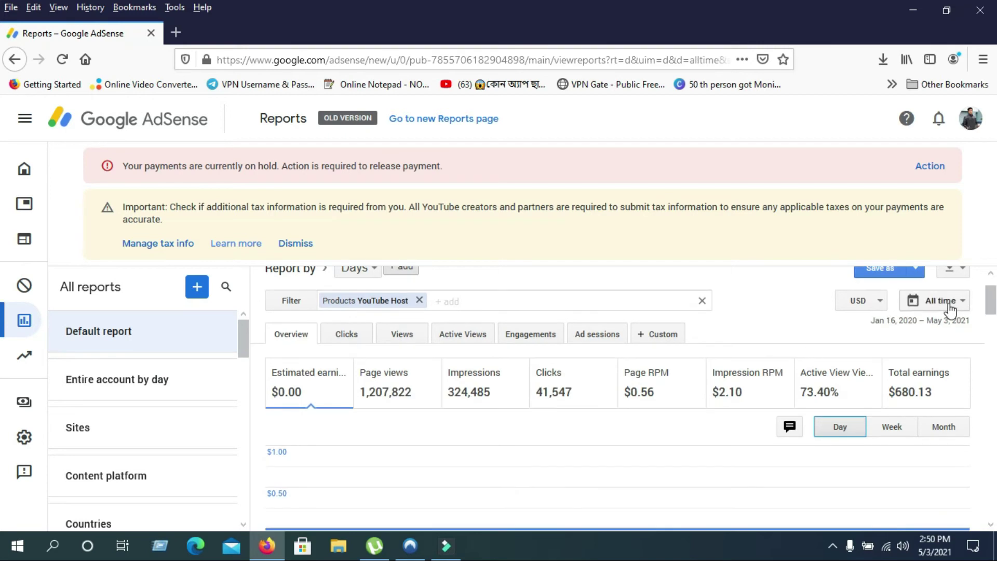
{"action": "left_click", "coordinate": [950, 306]}
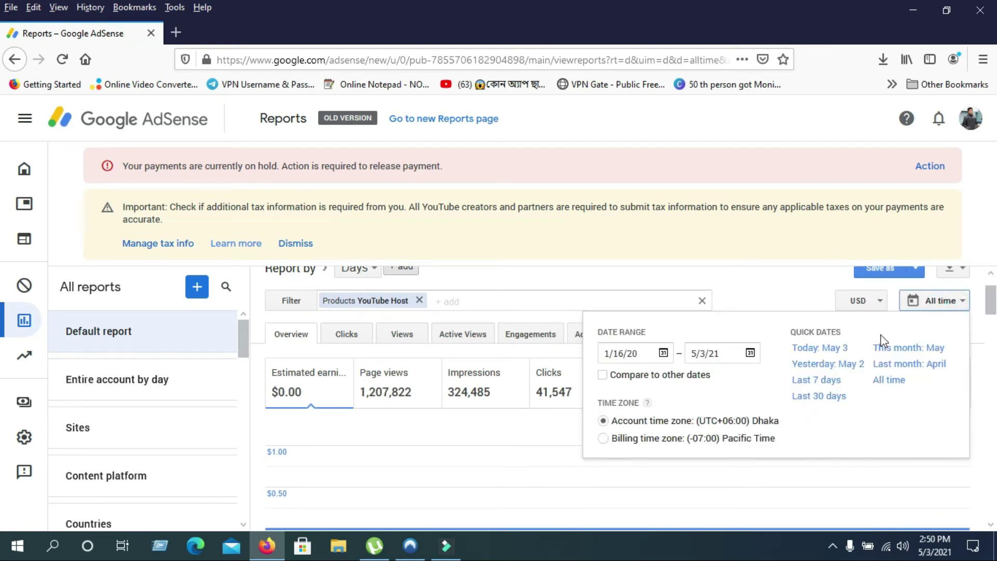
{"action": "left_click", "coordinate": [624, 354]}
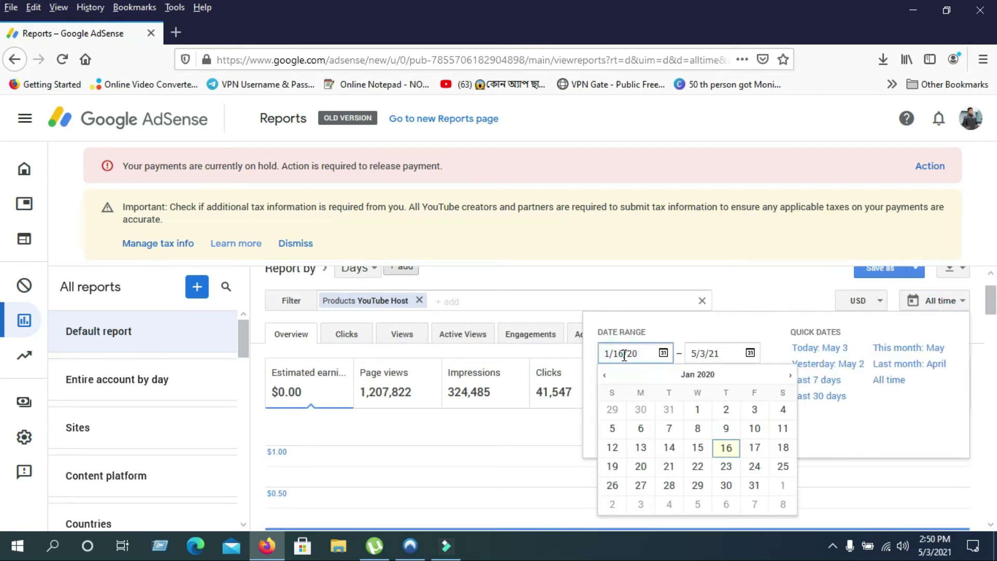
{"action": "left_click", "coordinate": [697, 409]}
{"action": "left_click", "coordinate": [707, 355]}
{"action": "left_click", "coordinate": [708, 352]}
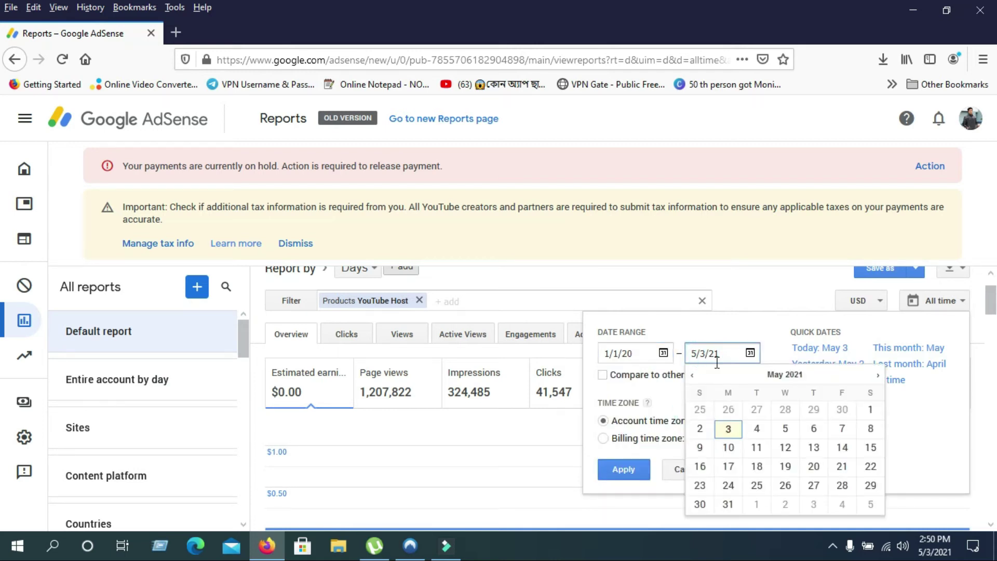
{"action": "left_click", "coordinate": [728, 429]}
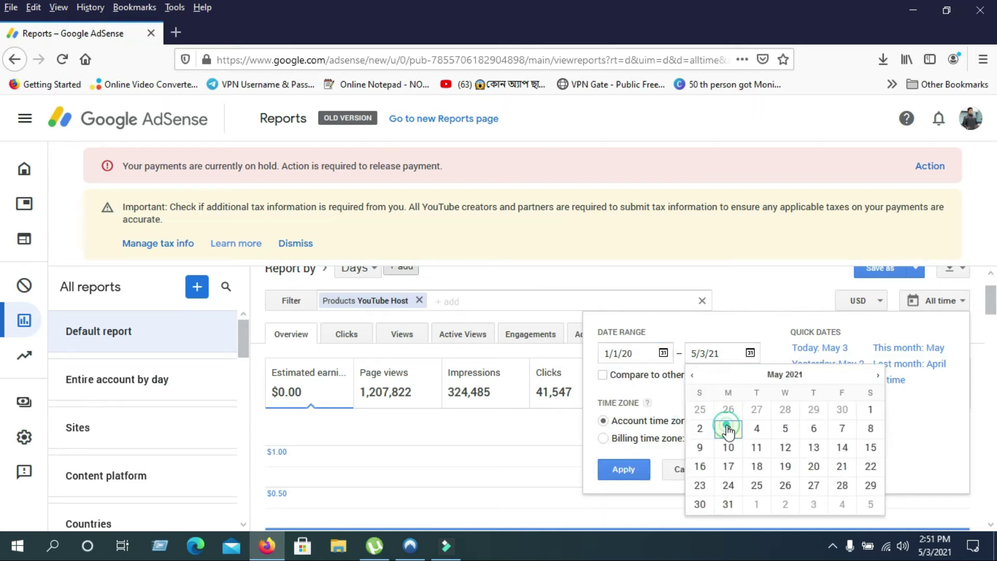
{"action": "left_click", "coordinate": [616, 469]}
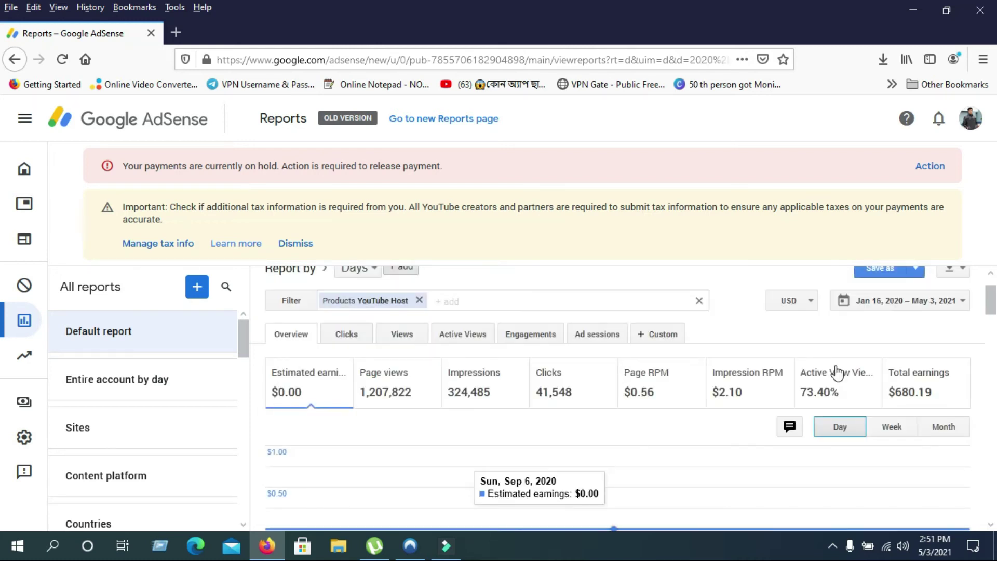
{"action": "left_click", "coordinate": [793, 302]}
{"action": "left_click", "coordinate": [793, 302]}
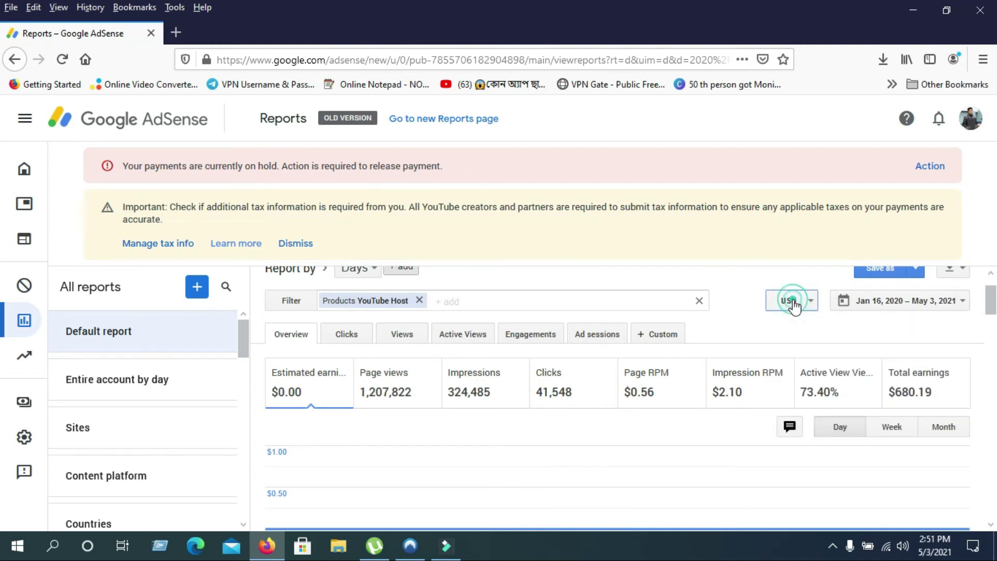
{"action": "left_click", "coordinate": [951, 306]}
{"action": "left_click", "coordinate": [803, 348]}
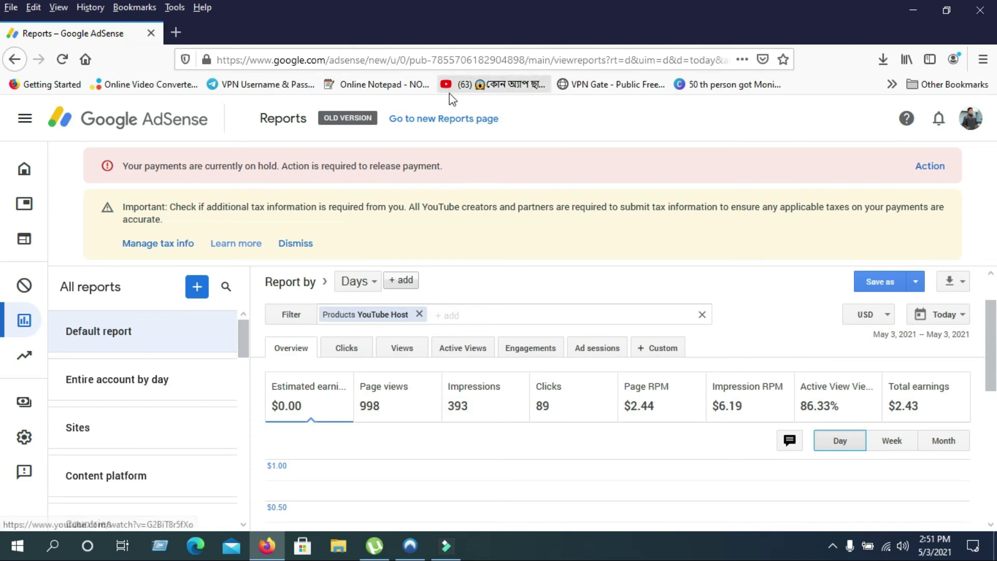
{"action": "left_click", "coordinate": [438, 120]}
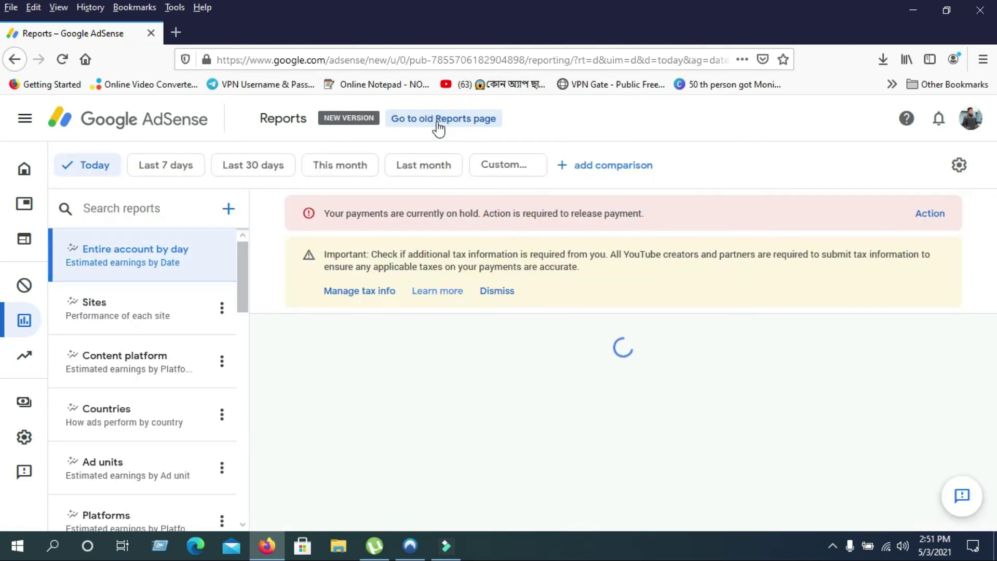
{"action": "left_click", "coordinate": [438, 121]}
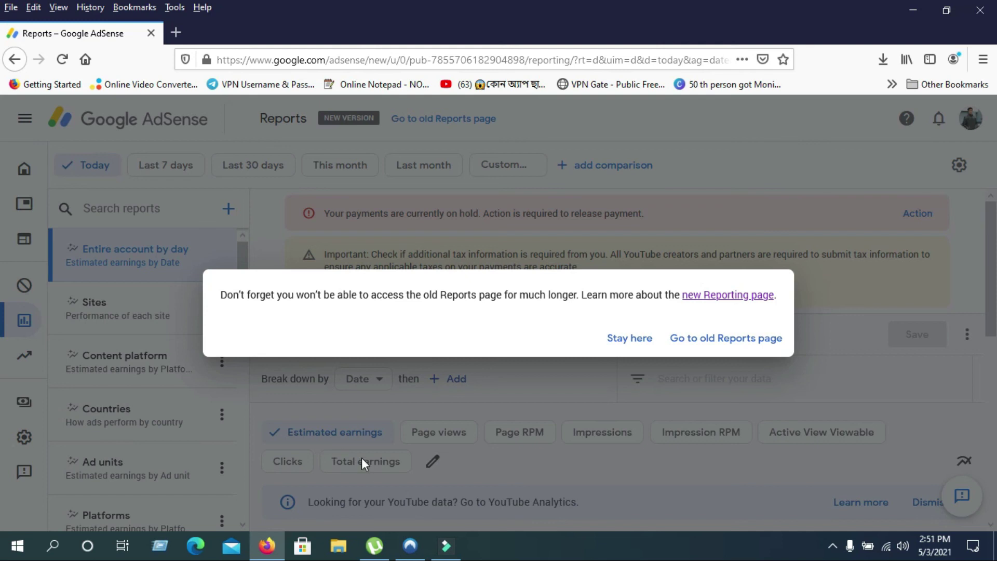
{"action": "left_click", "coordinate": [690, 342]}
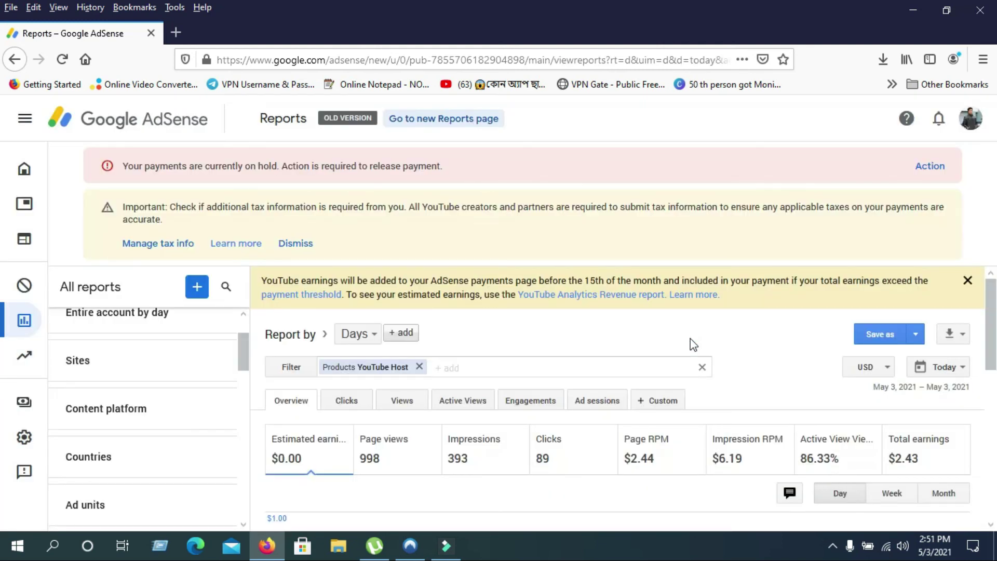
{"action": "left_click", "coordinate": [571, 369]}
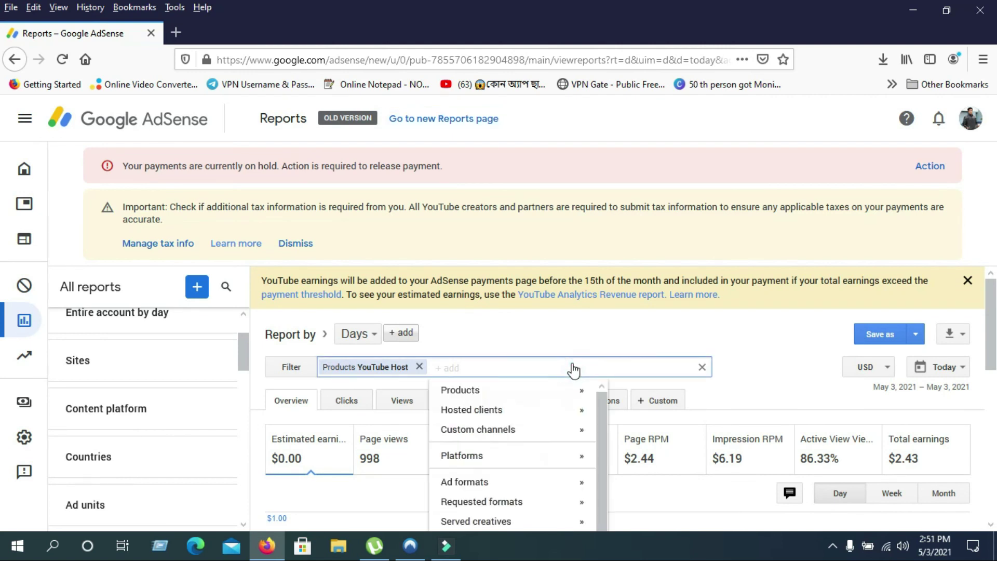
{"action": "left_click", "coordinate": [721, 335]}
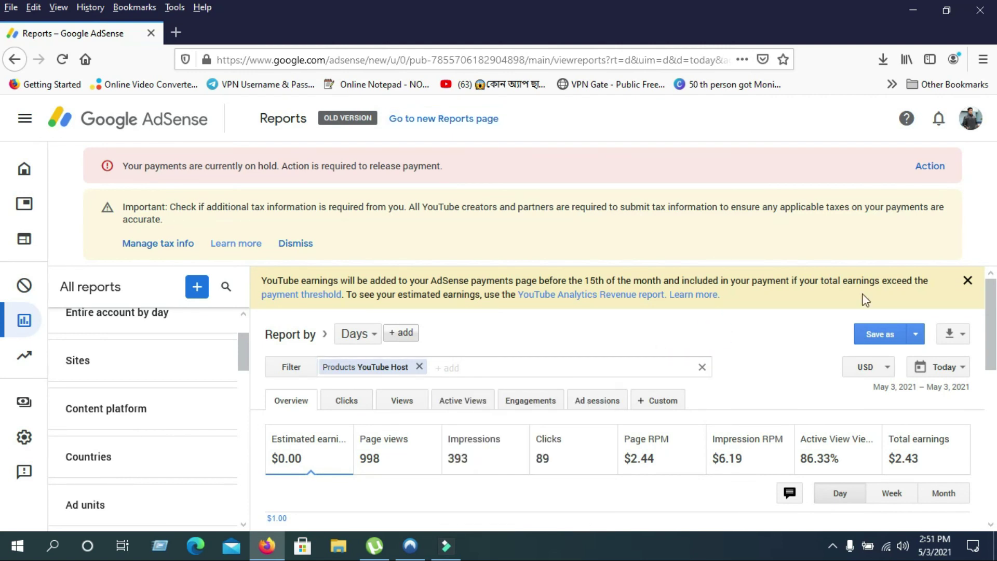
{"action": "left_click_drag", "start_coordinate": [995, 290], "coordinate": [996, 333]}
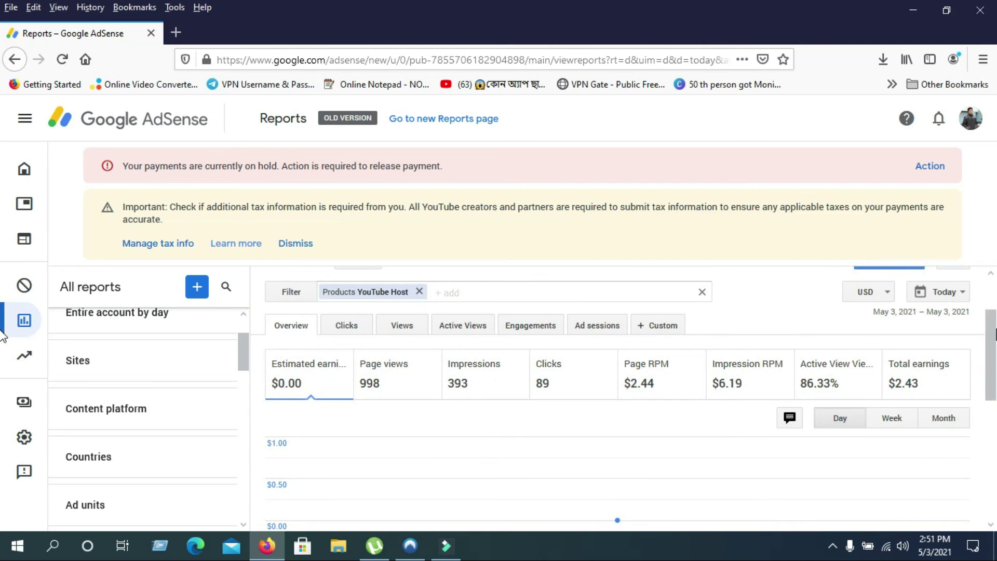